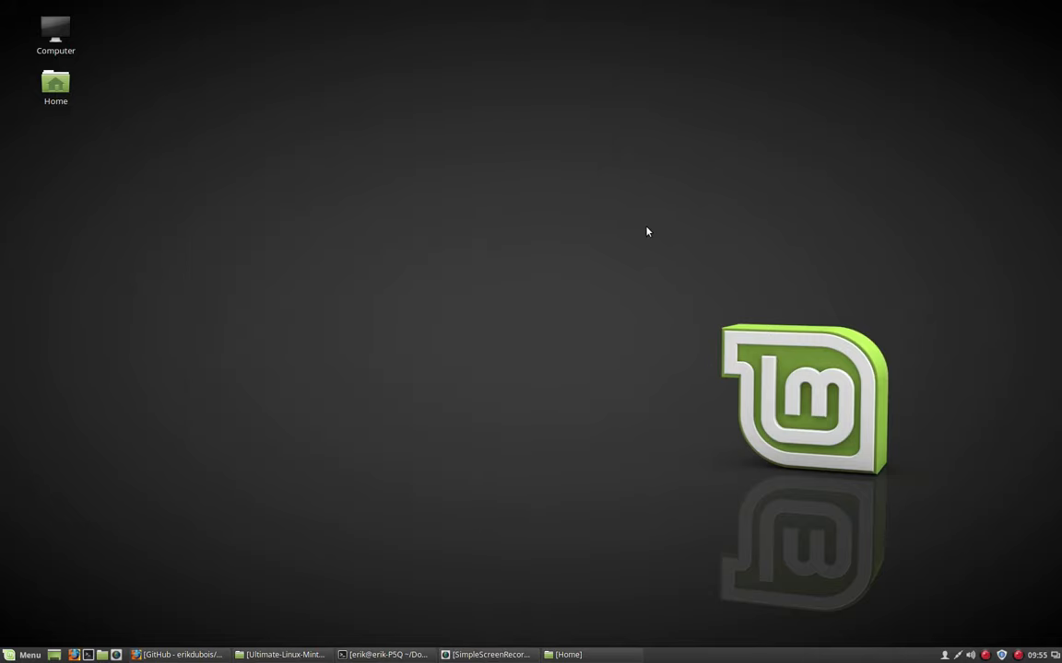
Launch Update Manager from the tray and keep 'Optimize stability and security', loading 104 recommended updates
{"action": "left_click", "coordinate": [1002, 655]}
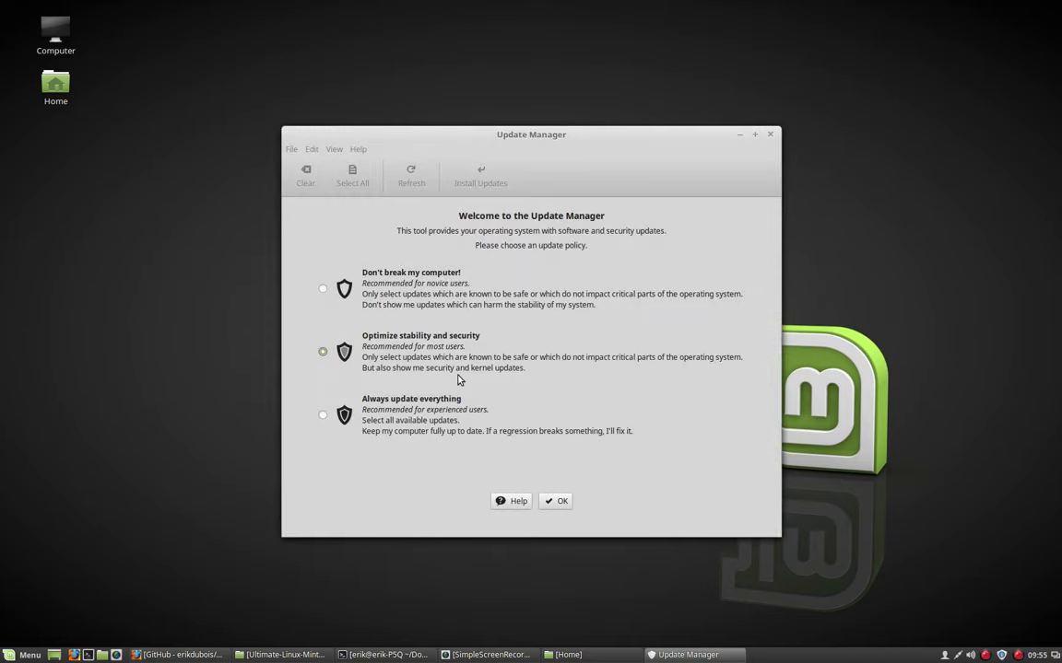
{"action": "left_click", "coordinate": [555, 501]}
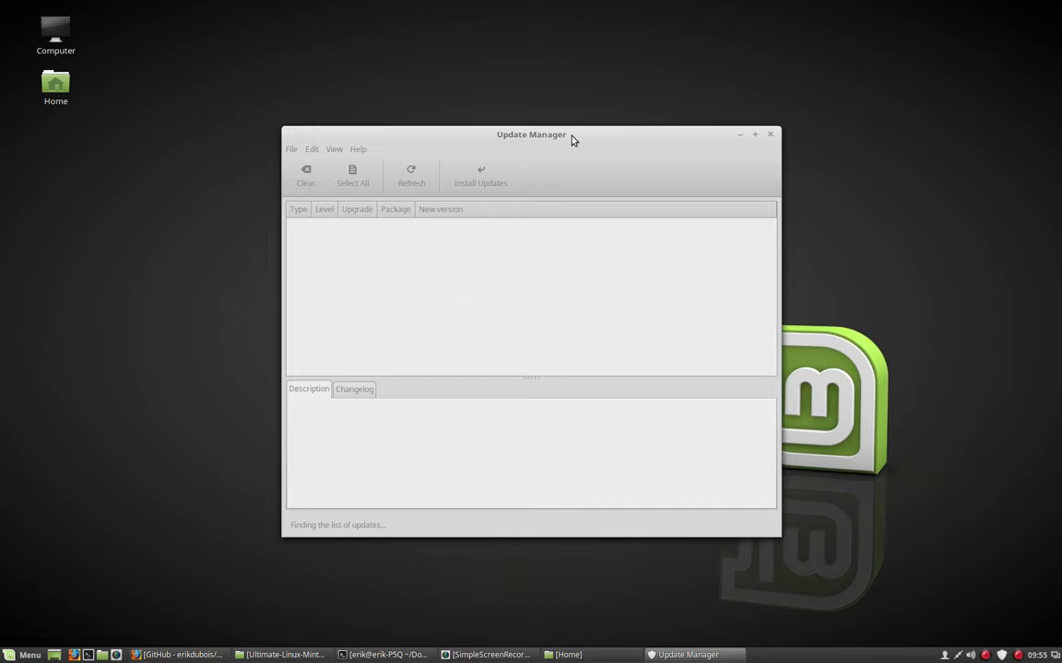
{"action": "left_click_drag", "start_coordinate": [571, 138], "coordinate": [501, 72]}
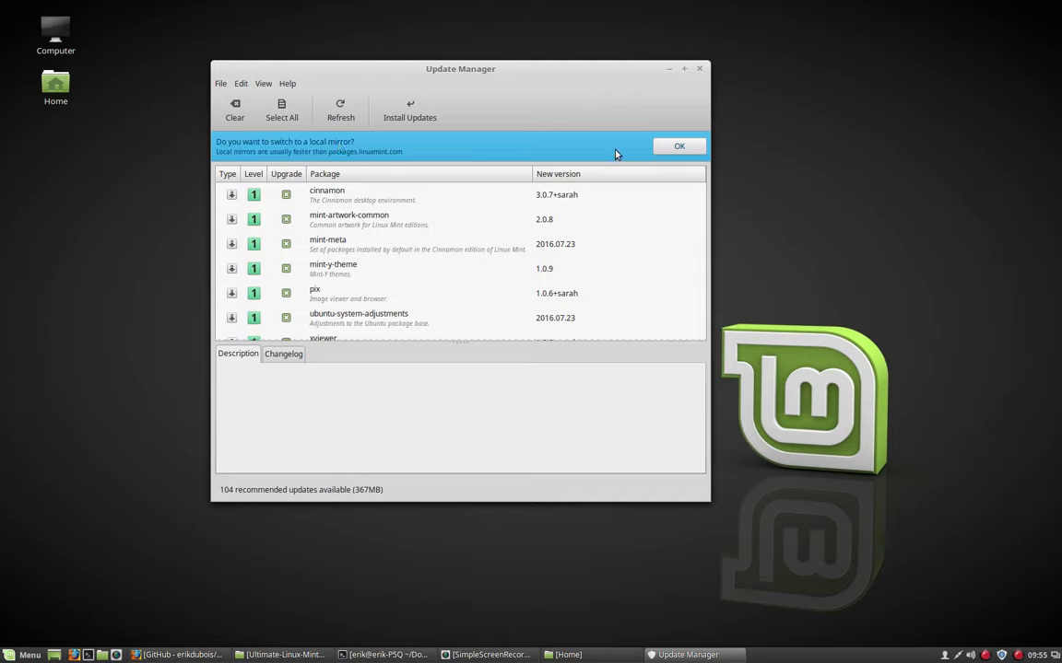
Agree to a local mirror, authenticate, and apply Gwendal Le Bihan as the main Mint mirror
{"action": "left_click", "coordinate": [667, 149]}
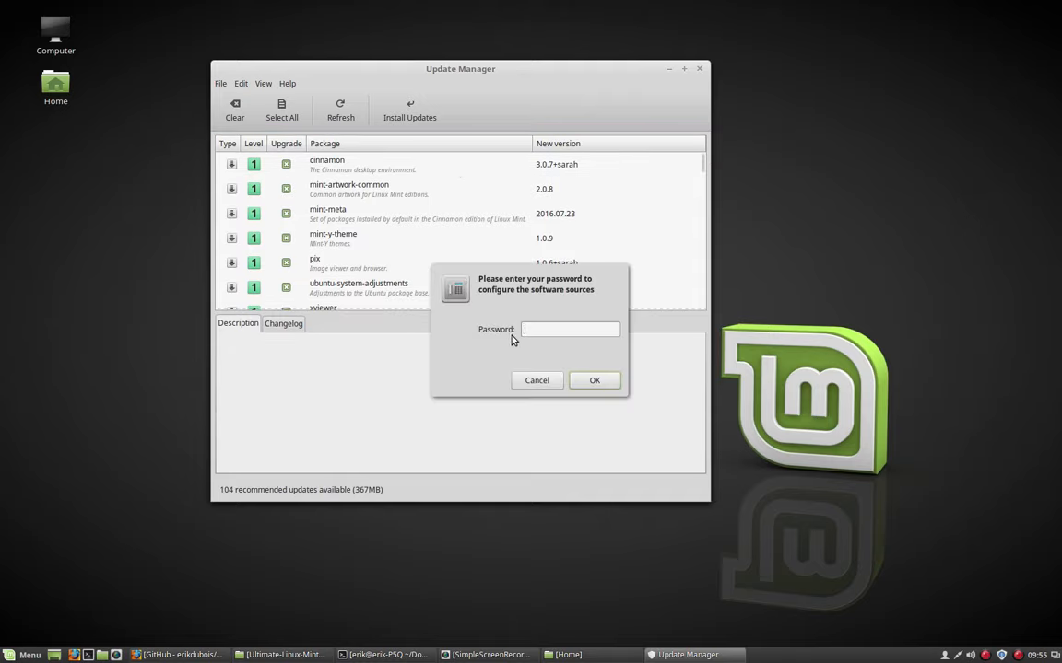
{"action": "key", "text": "Return"}
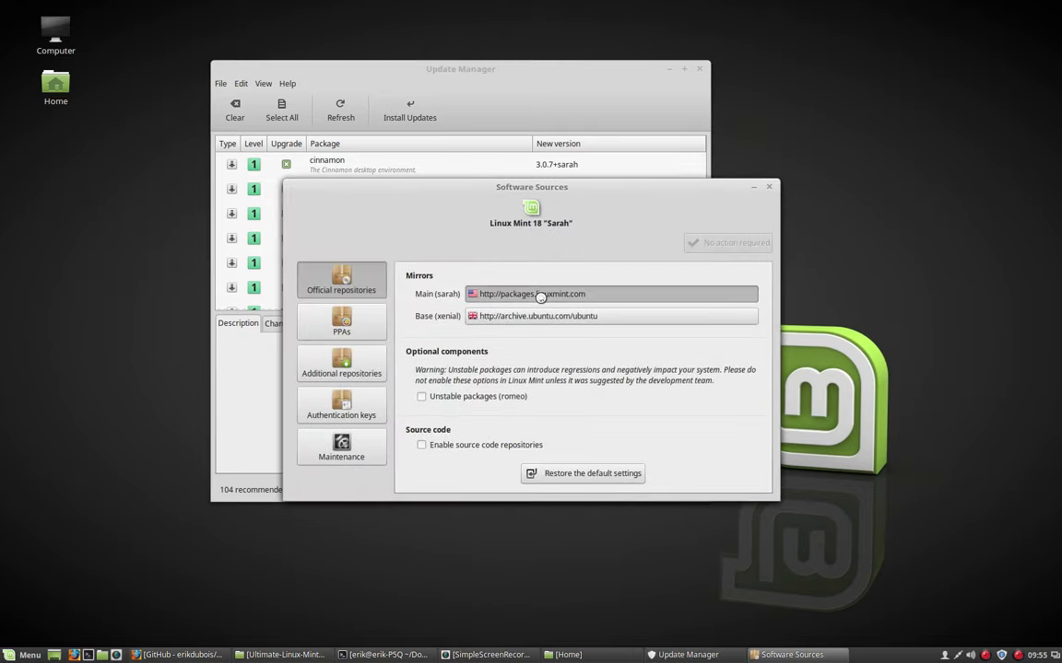
{"action": "left_click", "coordinate": [488, 293]}
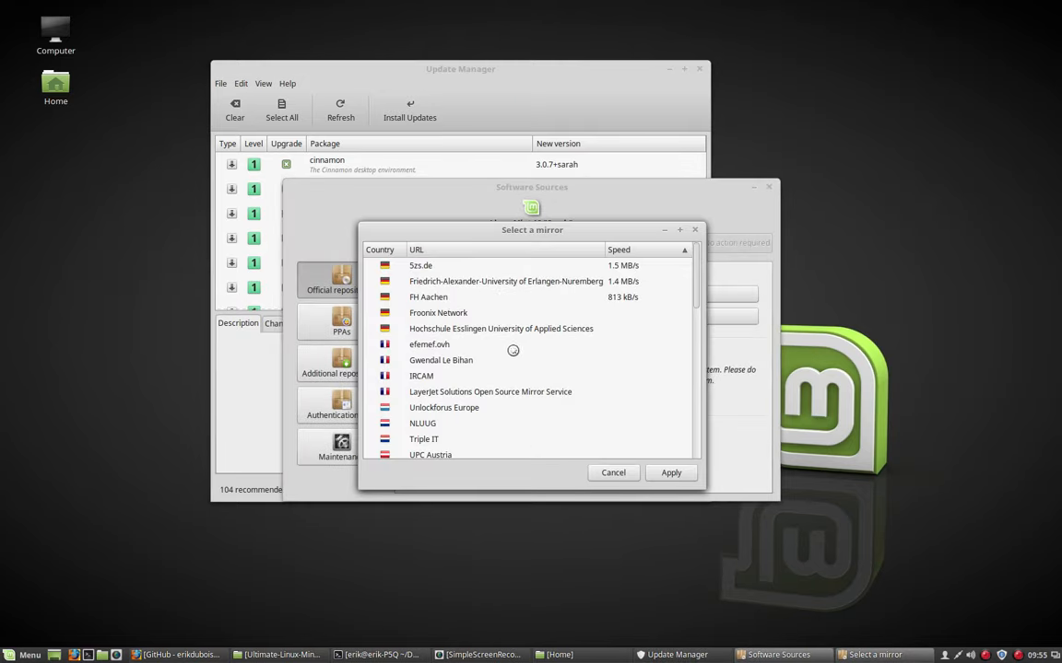
{"action": "left_click", "coordinate": [590, 362]}
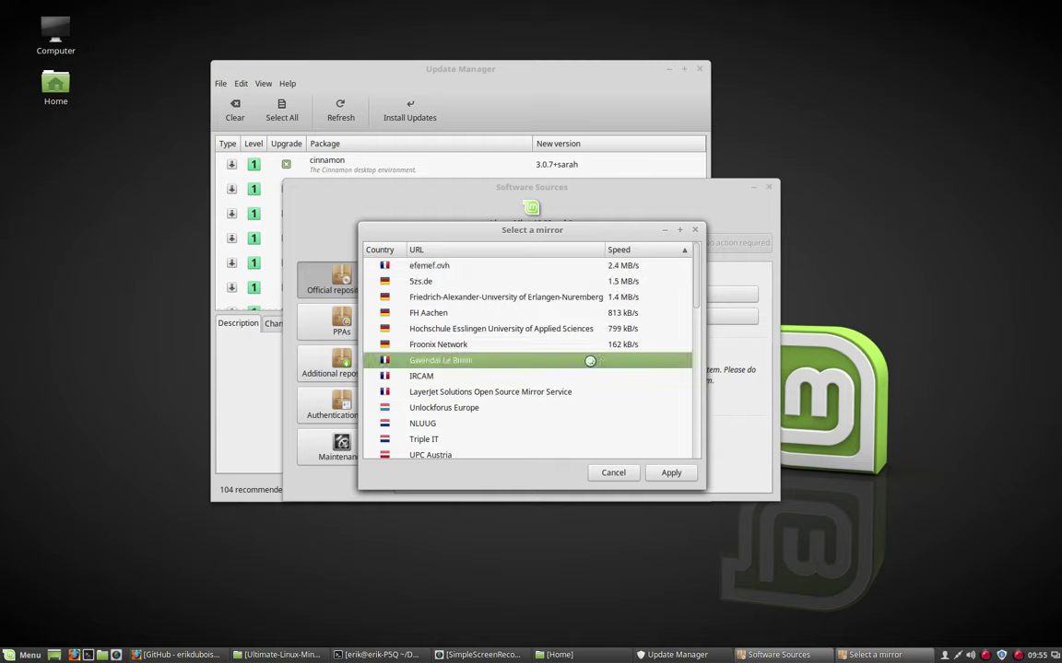
{"action": "left_click", "coordinate": [671, 473]}
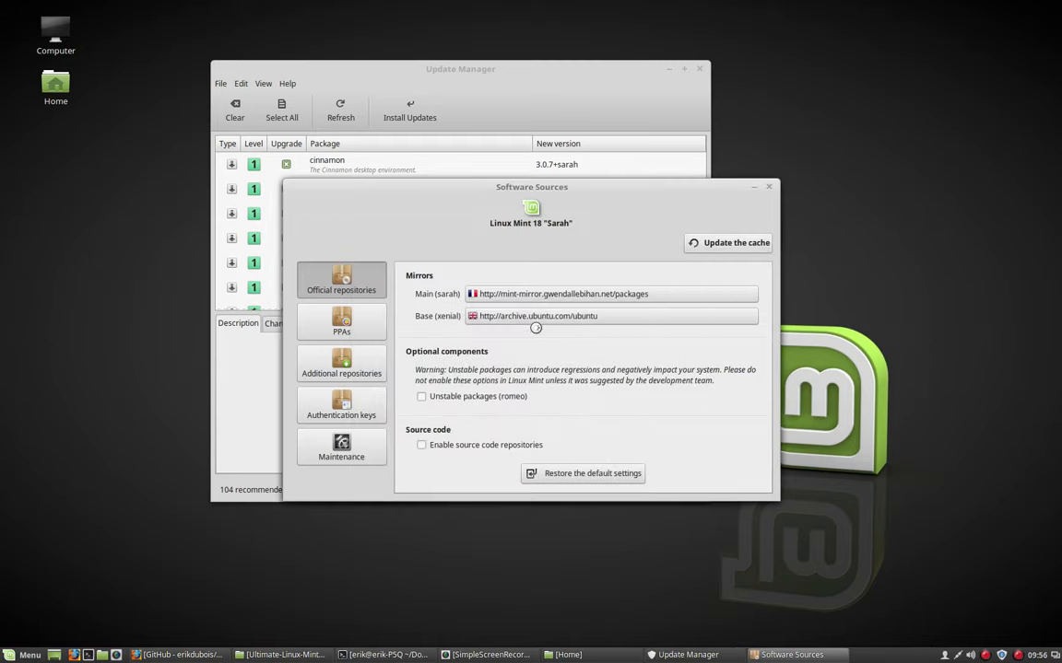
Apply ftp.belnet.be as the Ubuntu base mirror and update the package cache
{"action": "left_click", "coordinate": [484, 284]}
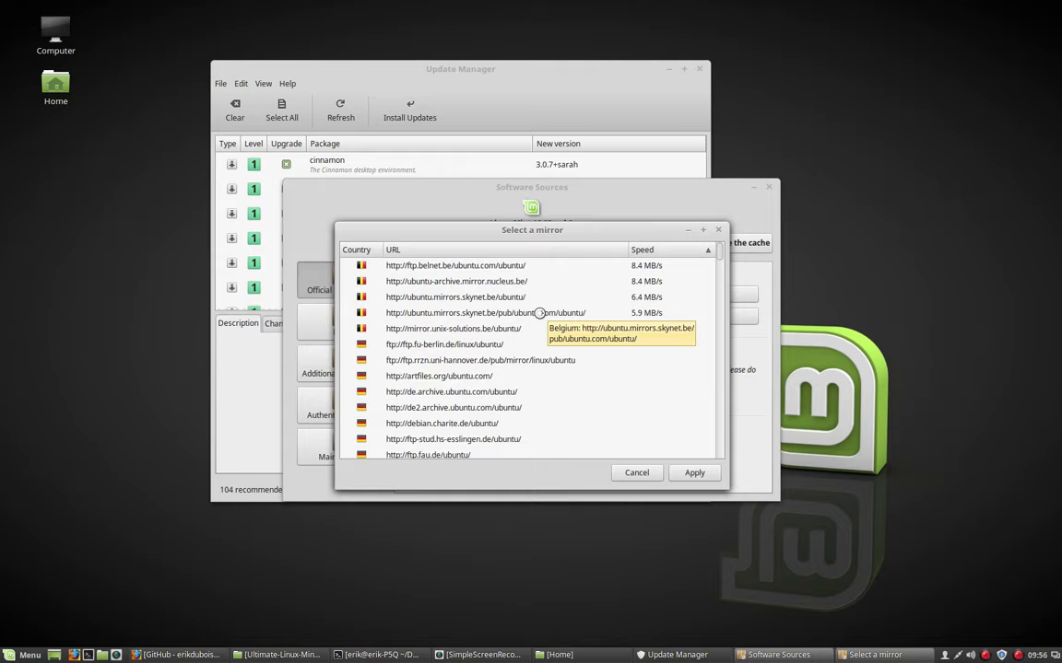
{"action": "left_click", "coordinate": [492, 266]}
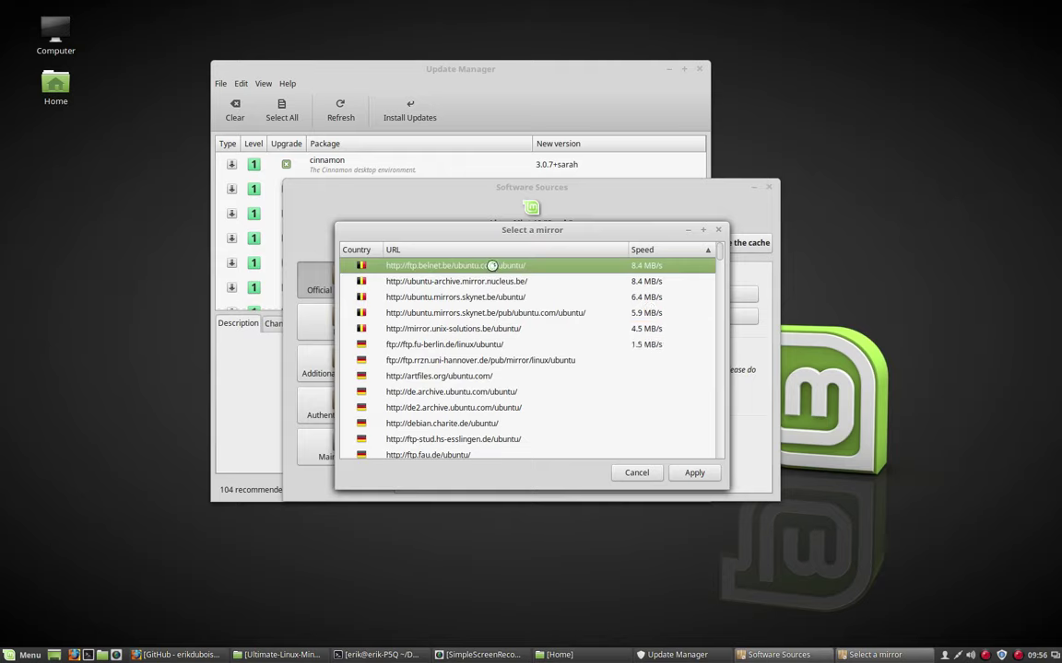
{"action": "left_click", "coordinate": [694, 473]}
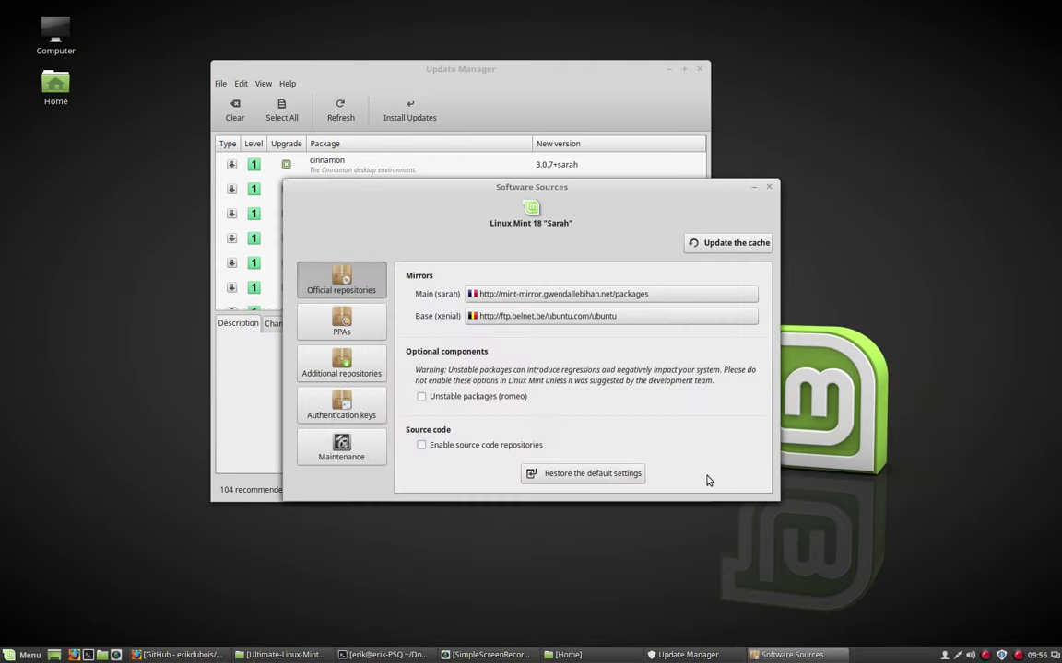
{"action": "left_click", "coordinate": [728, 243]}
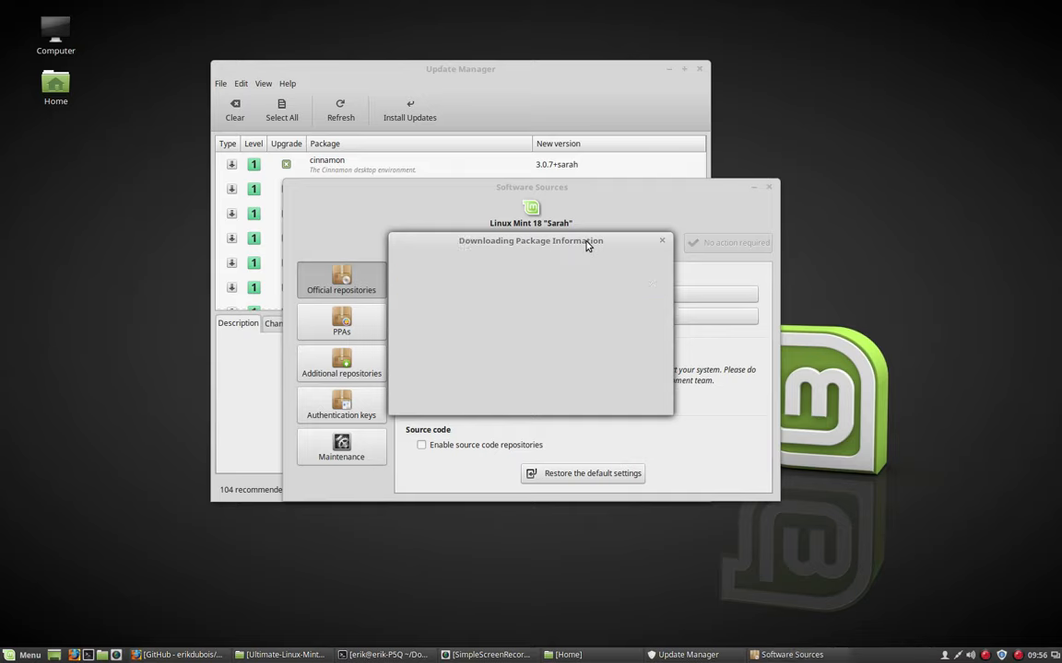
Install all listed updates, accepting the extra xapps-common package and authenticating with the password
{"action": "left_click", "coordinate": [771, 191]}
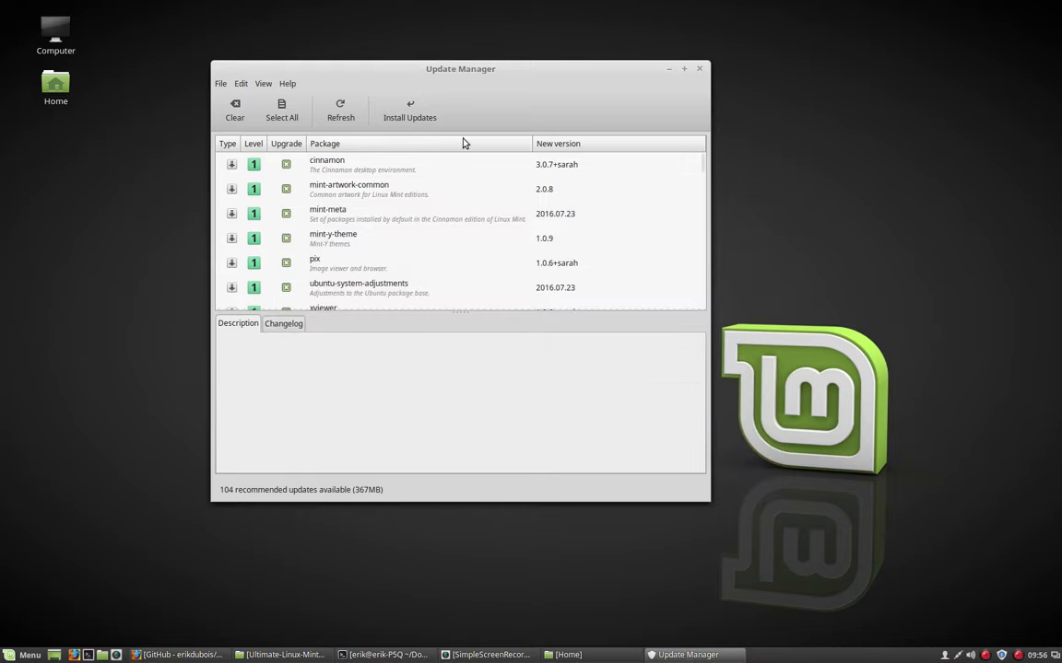
{"action": "left_click", "coordinate": [340, 109]}
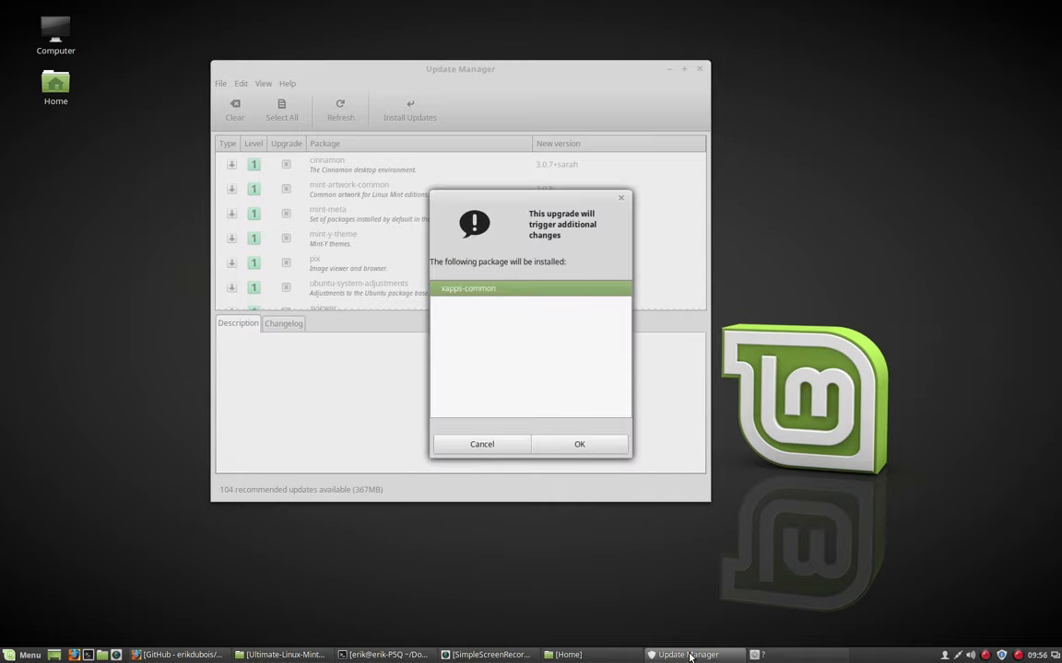
{"action": "left_click", "coordinate": [584, 446]}
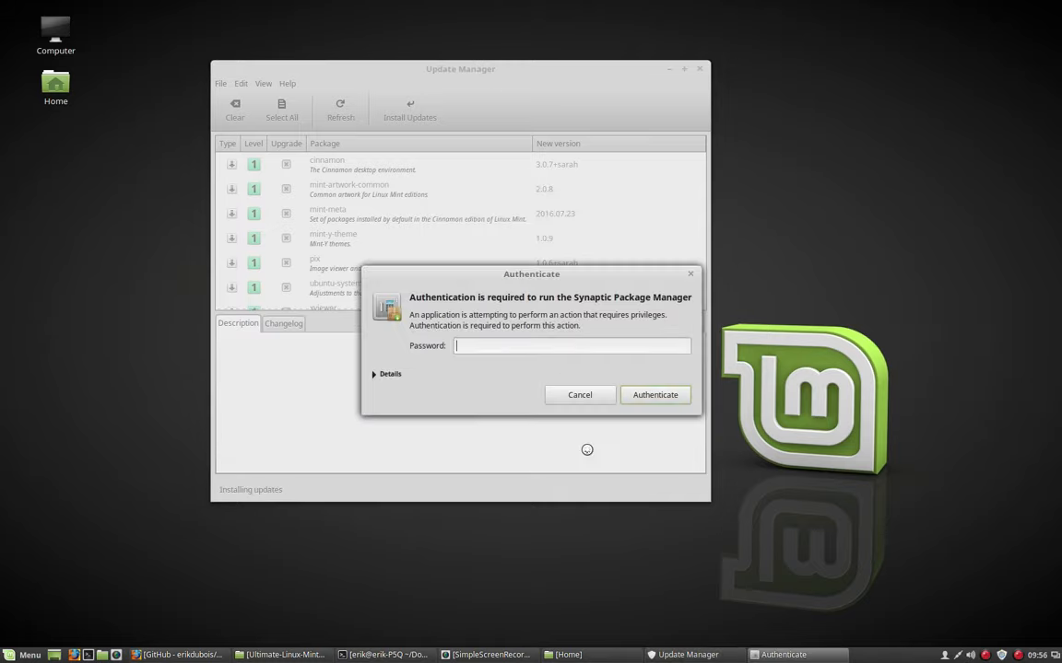
{"action": "type", "text": "****"}
{"action": "key", "text": "Return"}
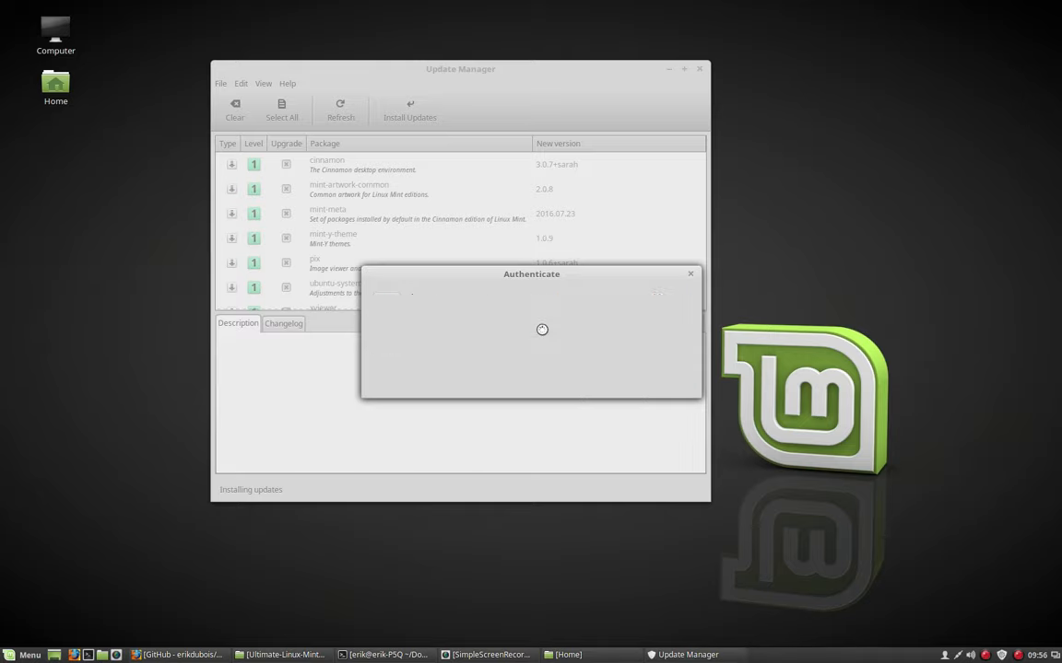